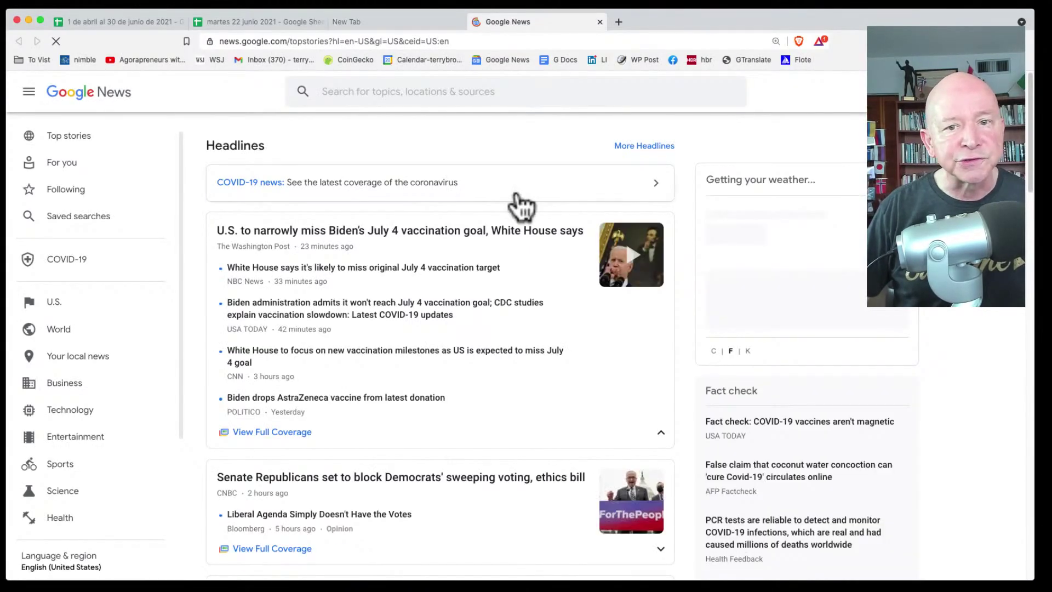
Step: Skim the Google News headlines, then open the Wall Street Journal and CoinGecko portfolio in new tabs
scroll(407, 320, down, 10)
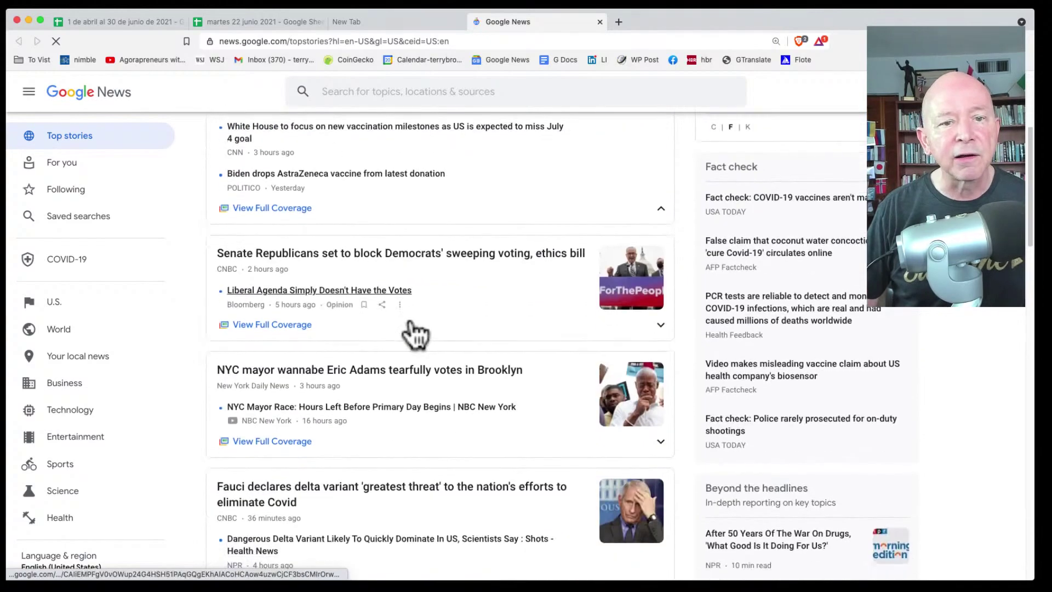
scroll(412, 322, down, 15)
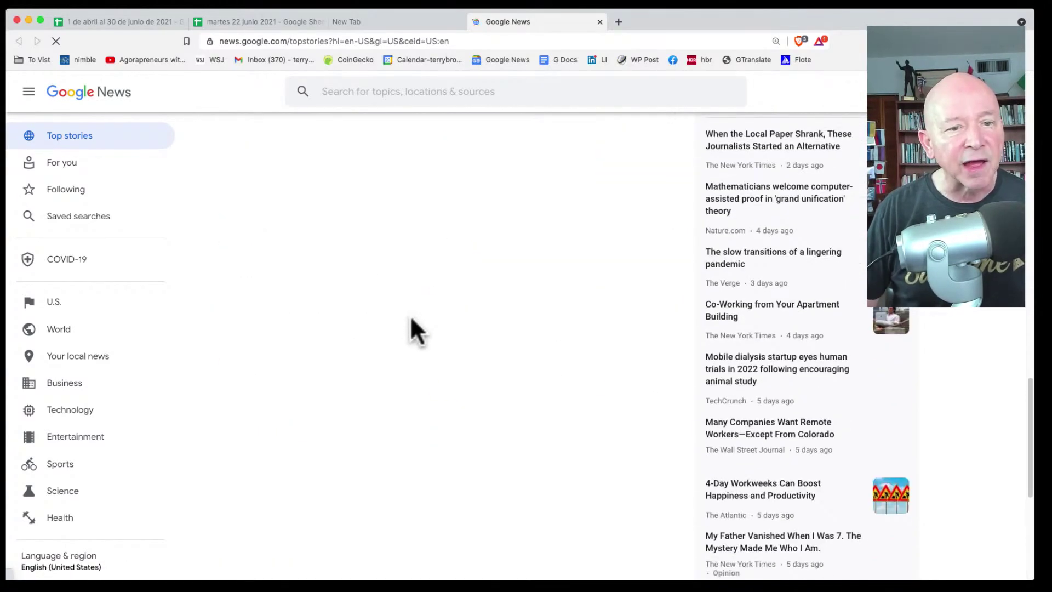
scroll(409, 317, down, 3)
scroll(410, 317, up, 20)
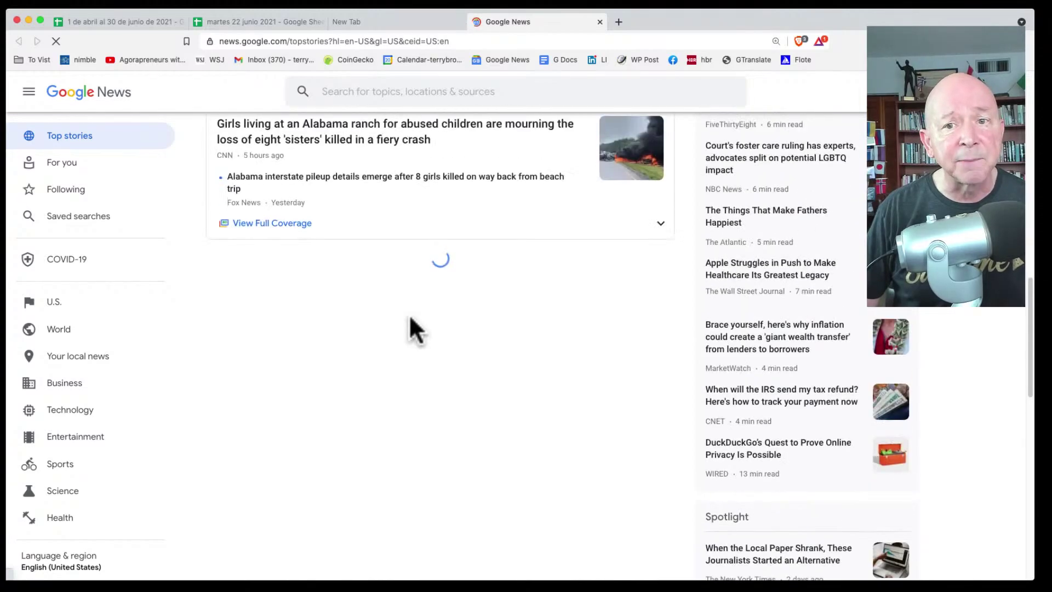
scroll(411, 315, up, 3)
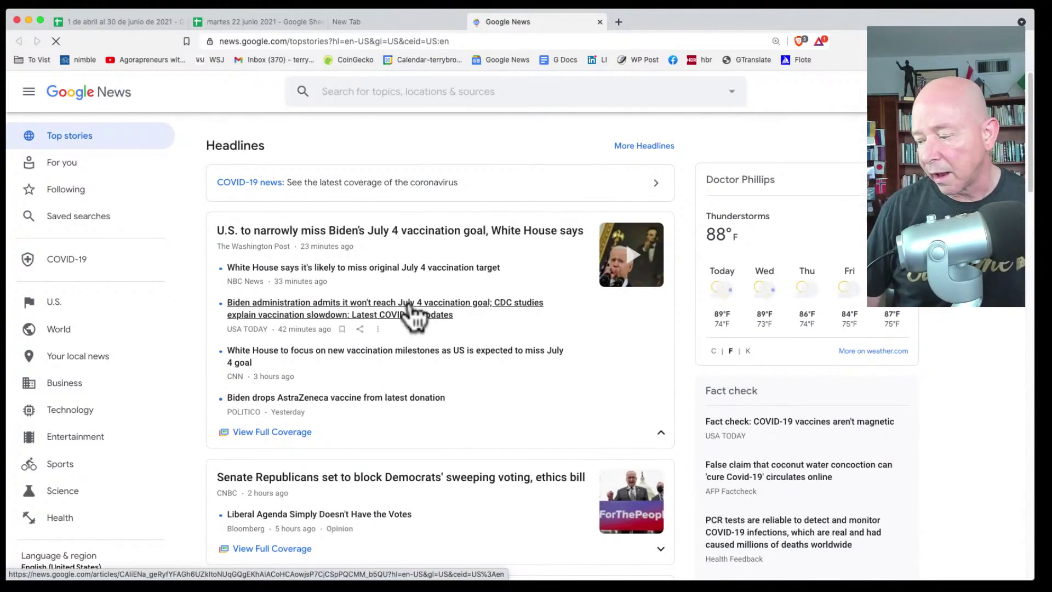
click(408, 302)
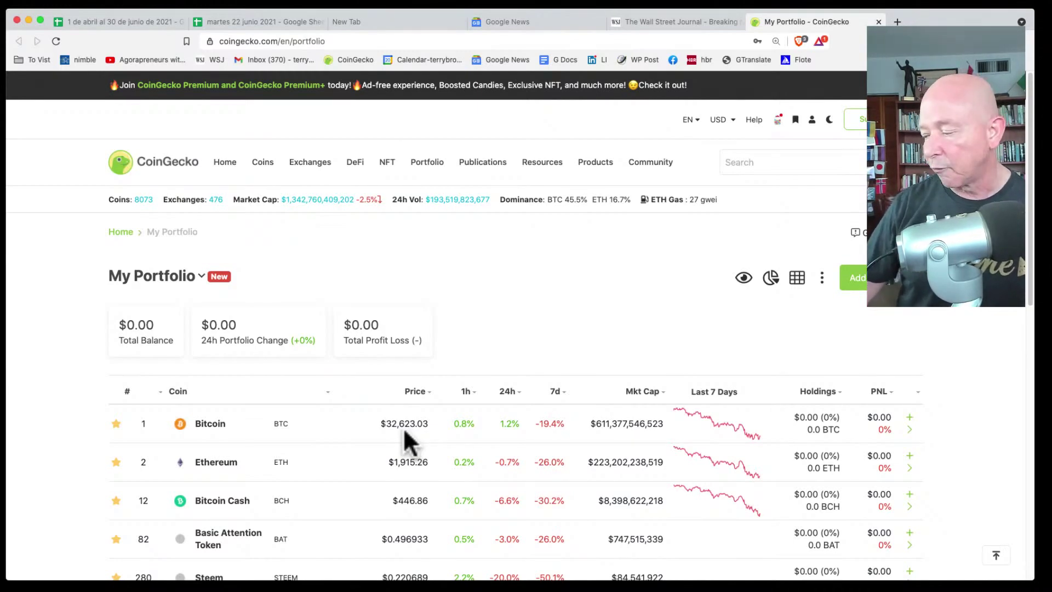
Step: Close the CoinGecko and Wall Street Journal tabs and switch to the Pages template chooser
key(super+w)
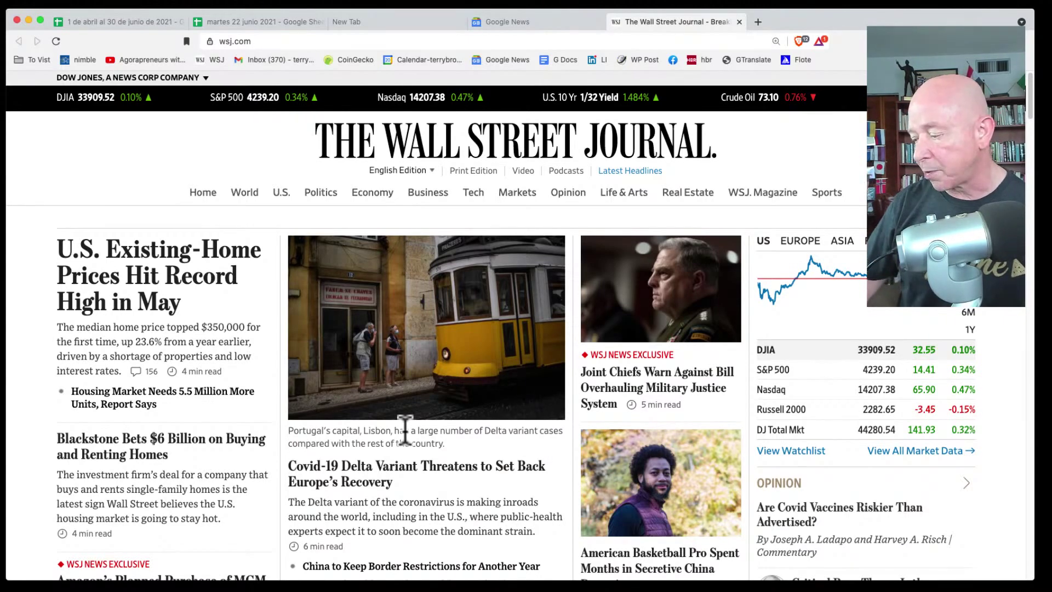
key(super+w)
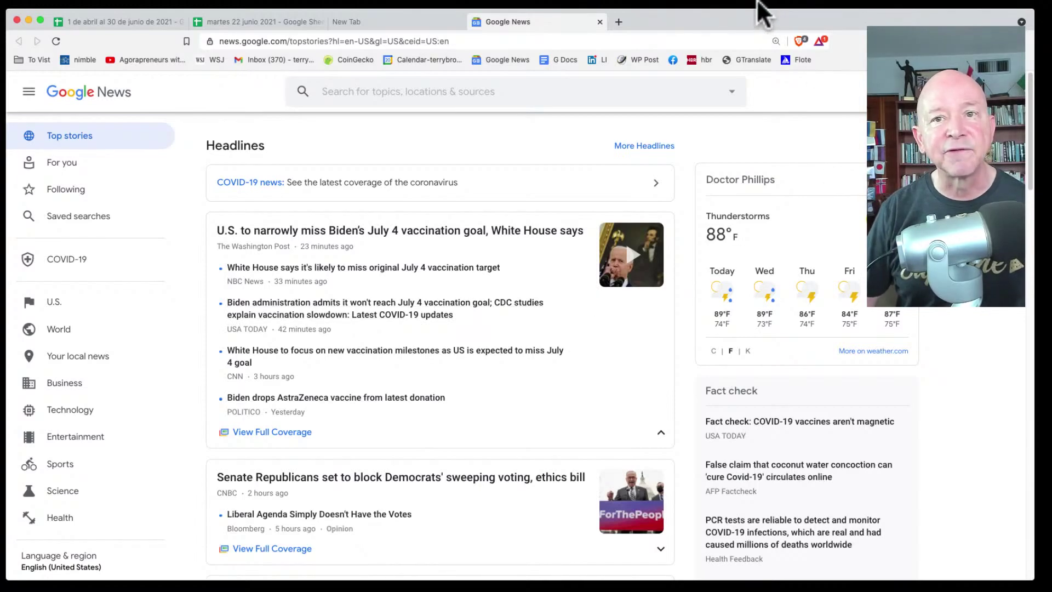
key(super+Tab)
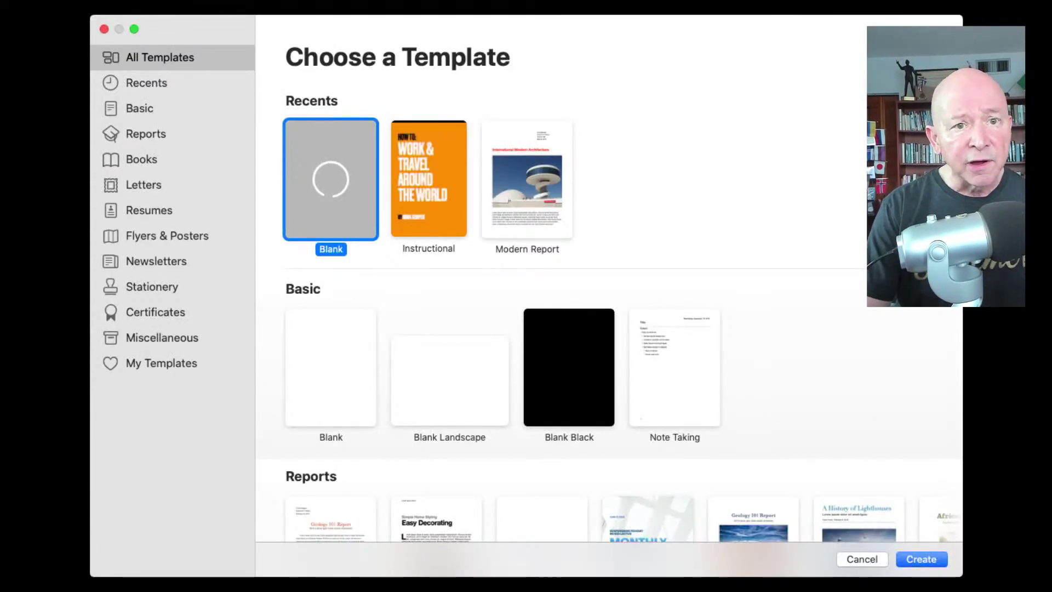
Step: Create a blank Pages document, leaving the body text size at 11 pt after briefly trying 15 pt
key(Return)
key(Return)
key(Return)
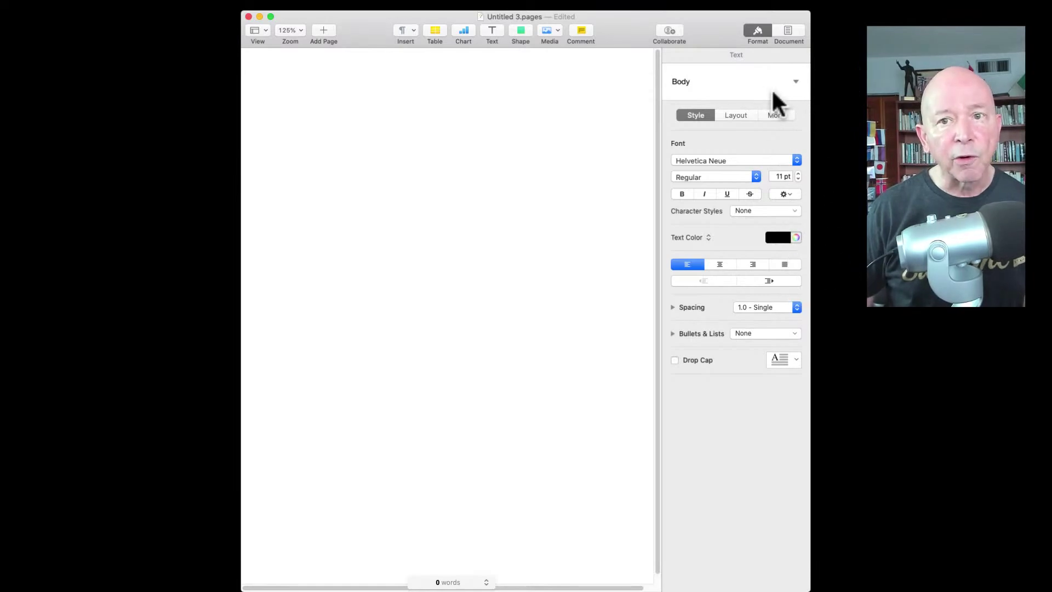
click(798, 173)
click(798, 173)
click(798, 174)
click(798, 174)
click(798, 179)
click(799, 180)
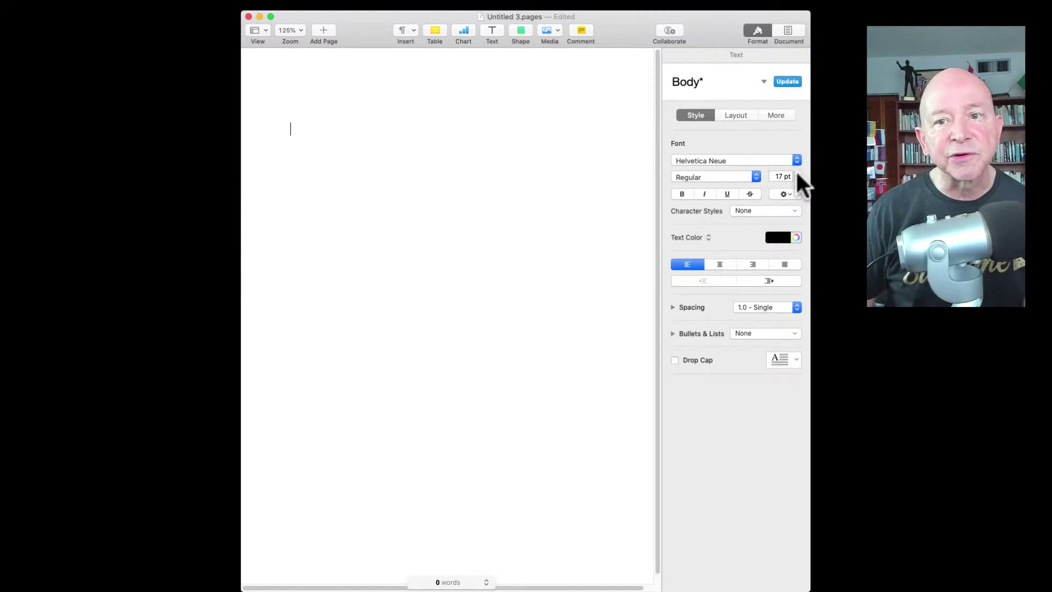
click(798, 179)
click(798, 179)
Step: Type 'Hello How are you?' on the empty page and select all the text
click(330, 151)
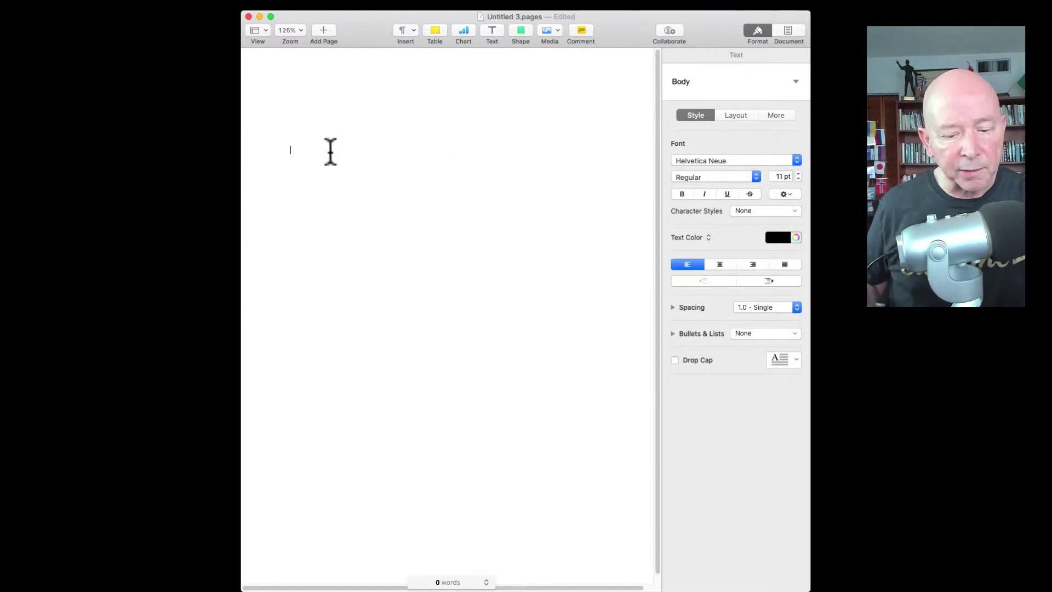
text(Hello)
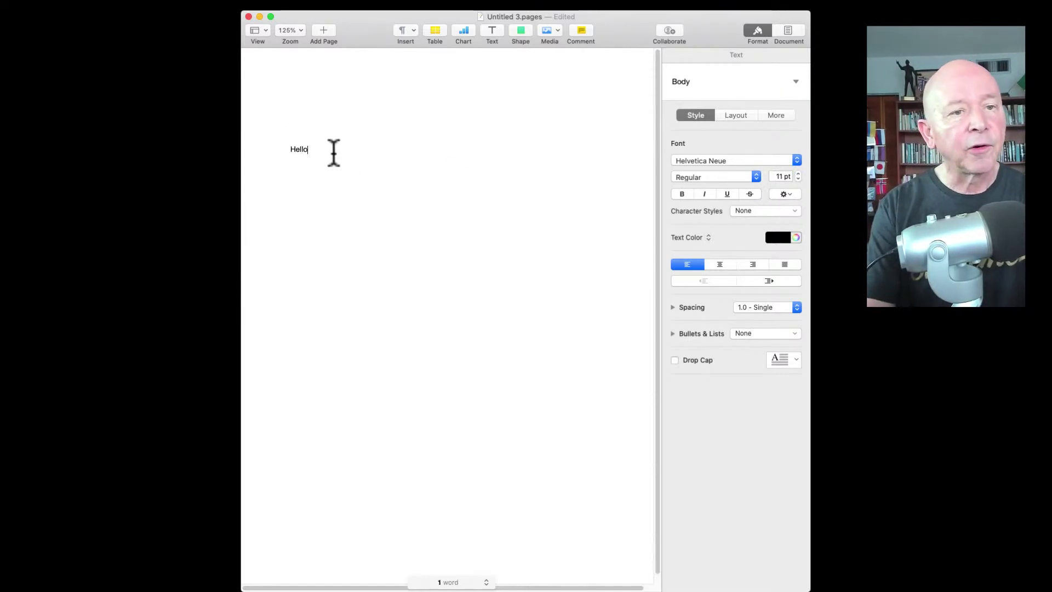
text( How )
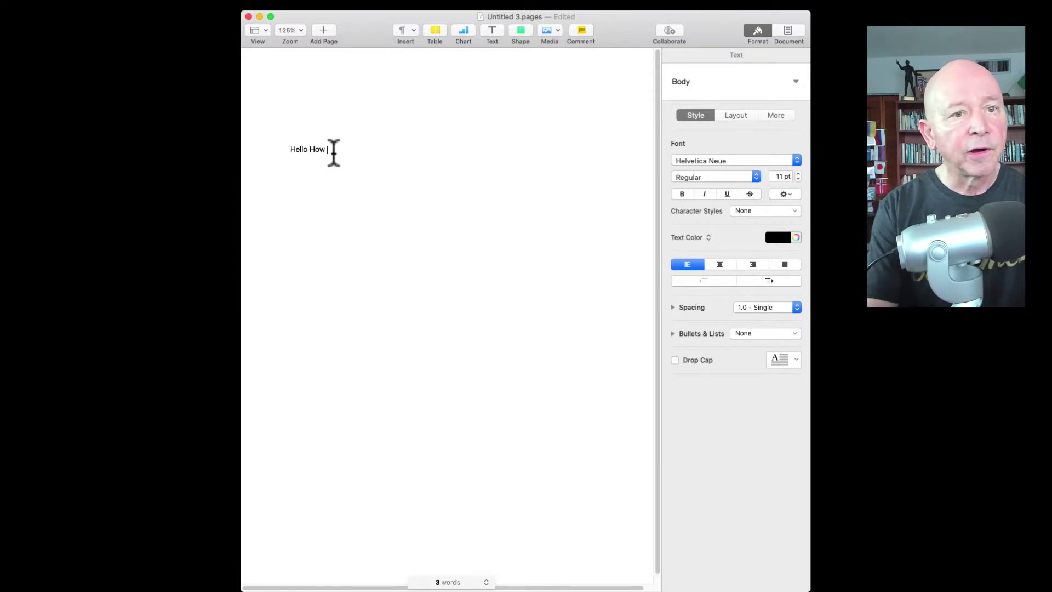
text(are you?)
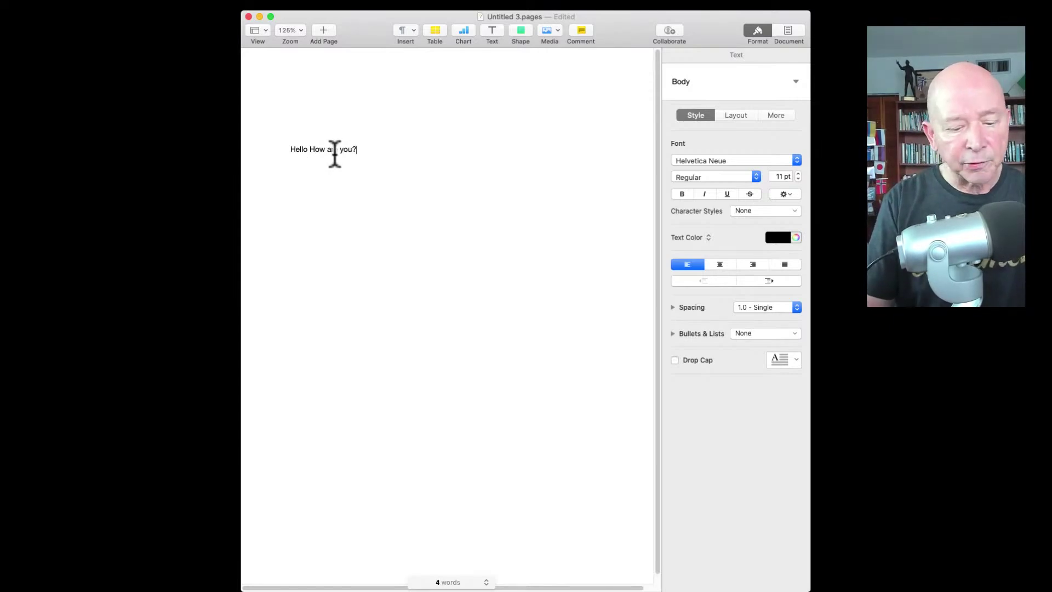
key(super+shift+i)
key(super+a)
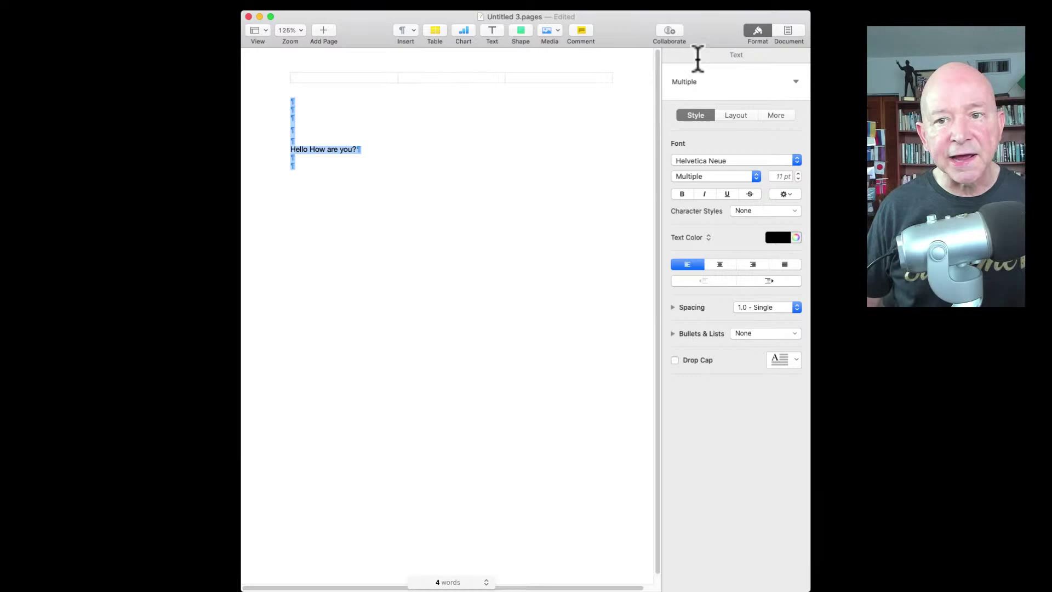
Step: Raise the selected greeting to 23 pt and place the insertion point below it
click(797, 178)
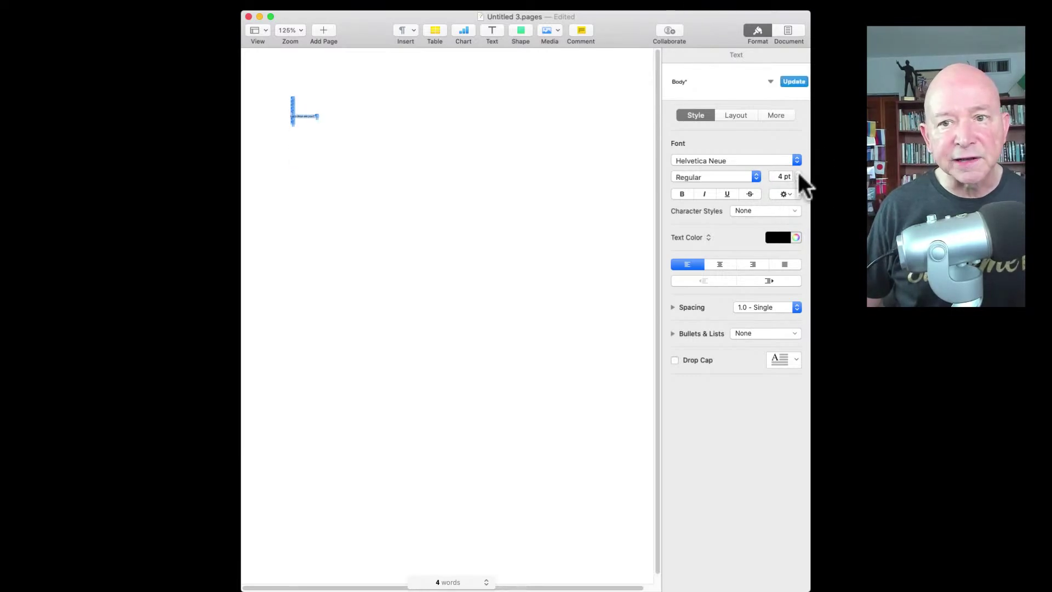
click(797, 172)
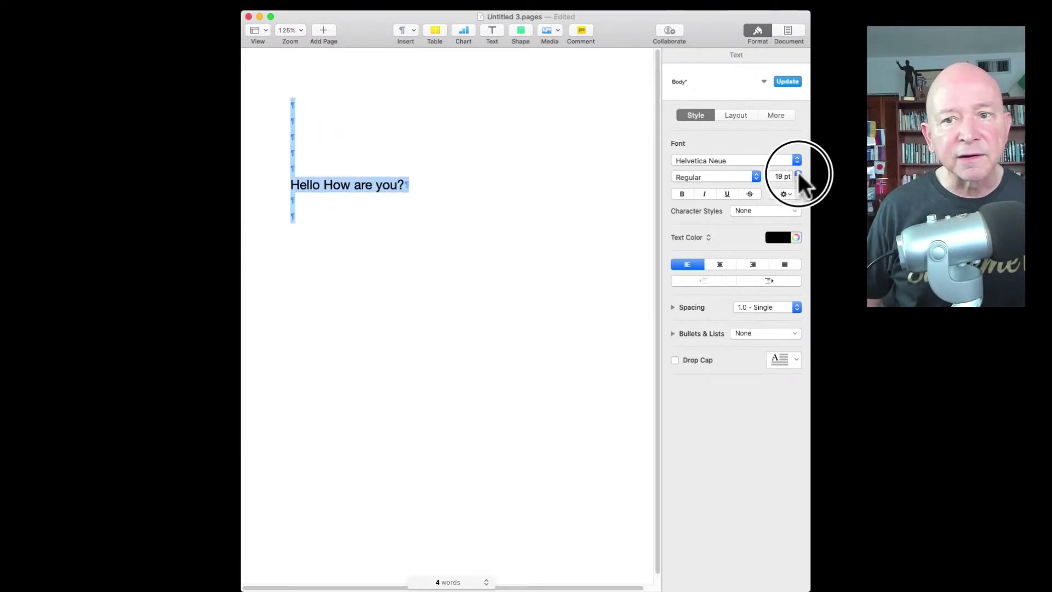
click(798, 172)
click(343, 146)
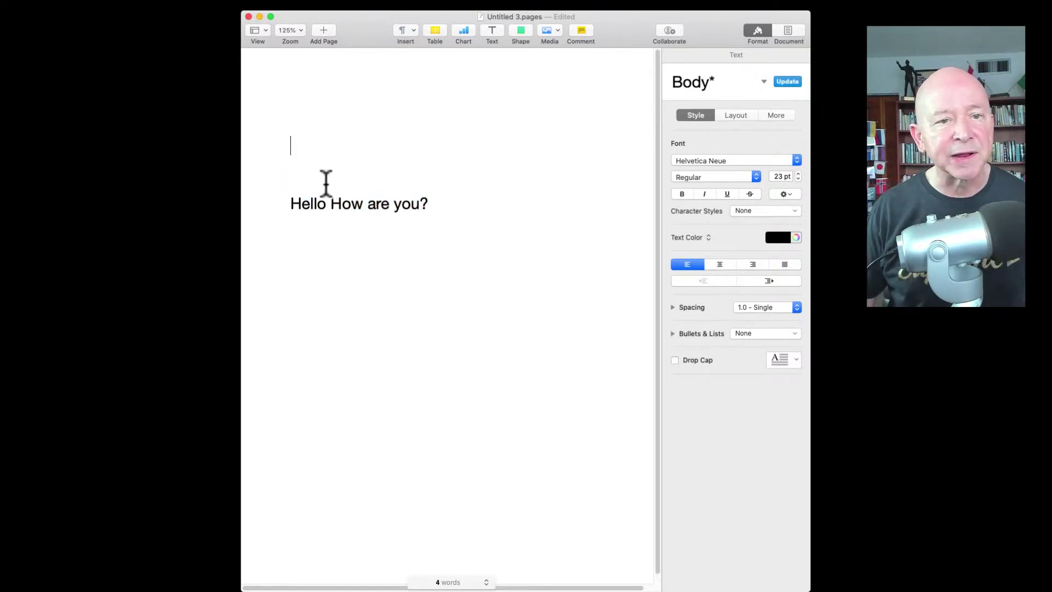
click(321, 237)
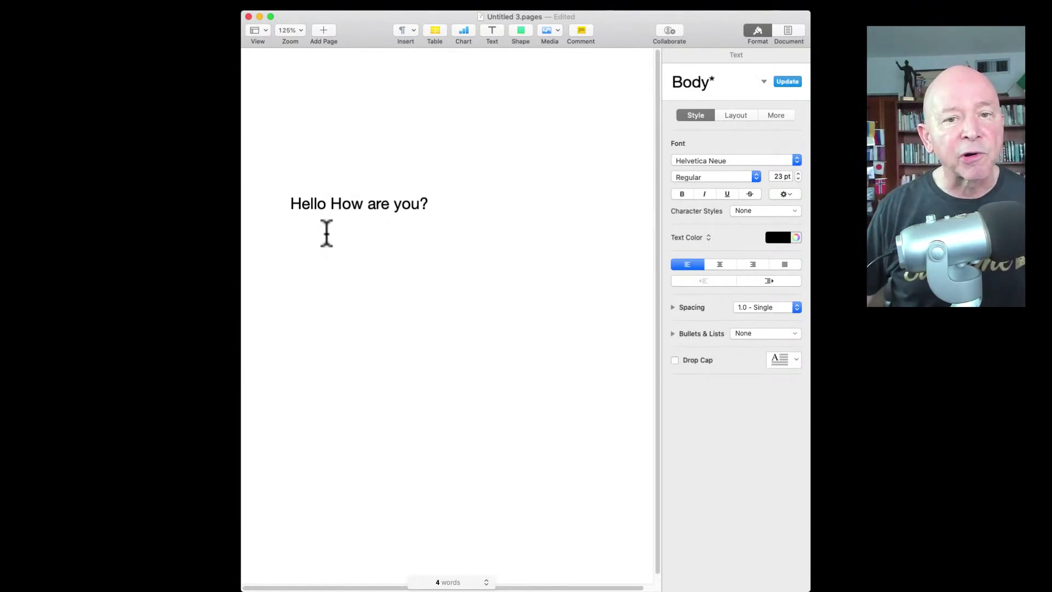
Step: Type the Thought Of The Day paragraph with a name-and-e-mail signature line, then delete it
text(Here's a quick Thought Of The Day. We can do far )
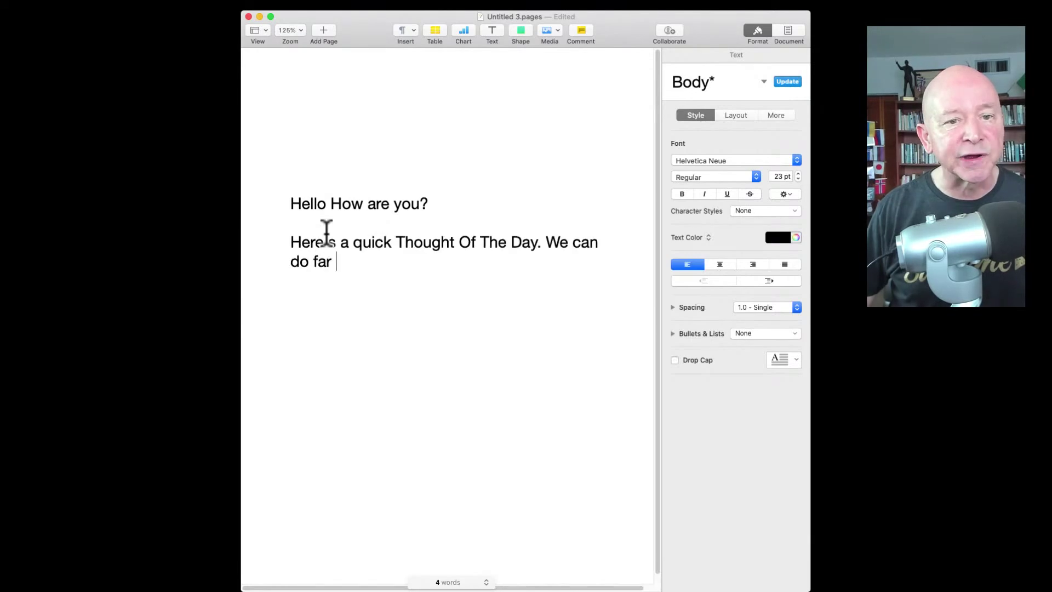
text(more than we think we can. We have to plan and the push. Get the right information to make the best decision, then go for it. Don't hold yourself back from doing good for you and for others.)
key(Return)
key(Return)
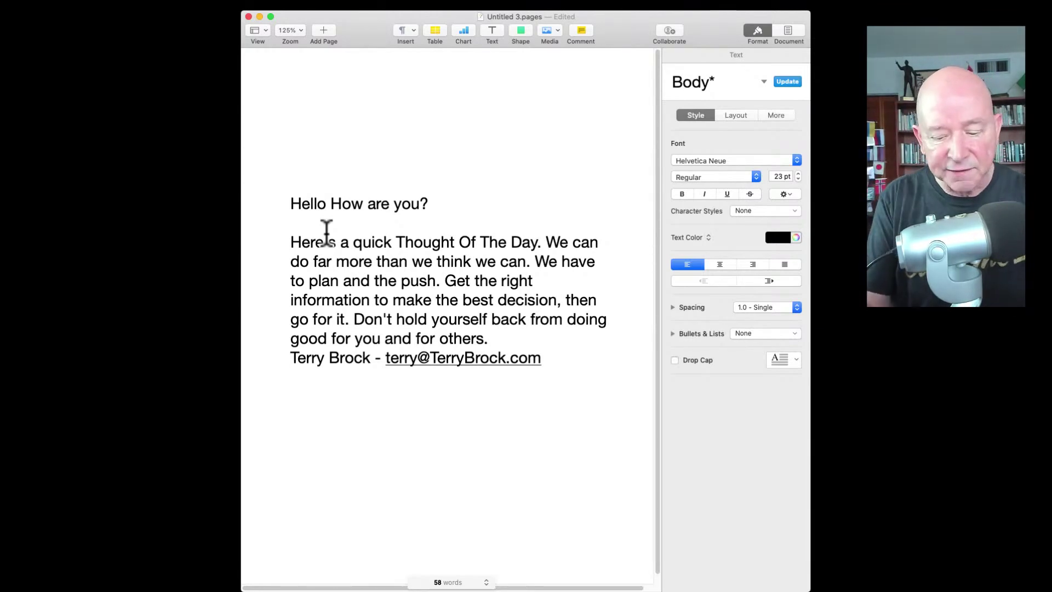
key(shift+Up)
key(shift+Up)
key(shift+Up)
key(shift+Up)
key(shift+Up)
key(shift+Up)
key(shift+Up)
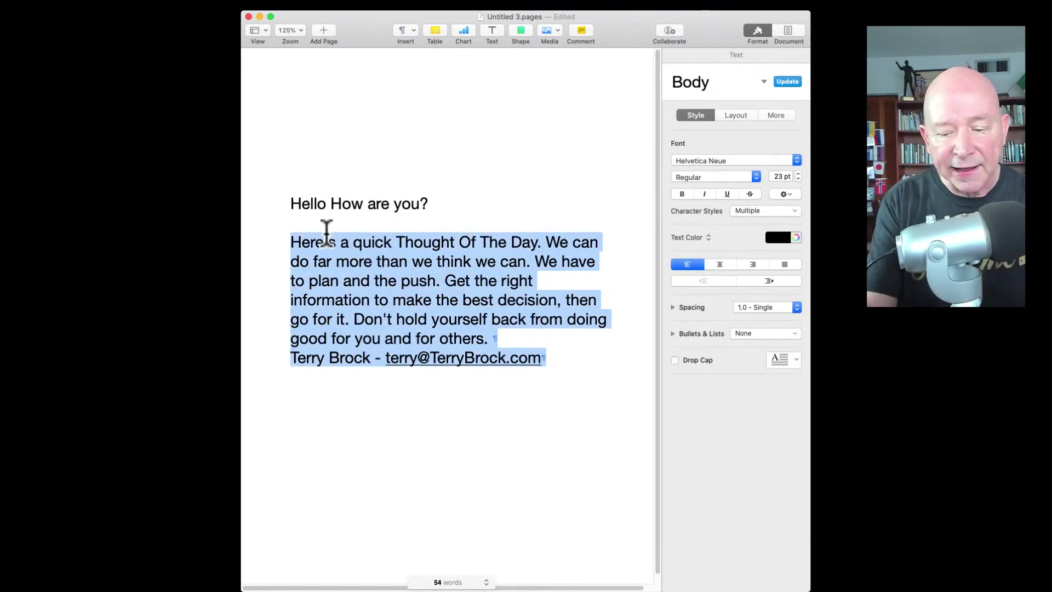
key(BackSpace)
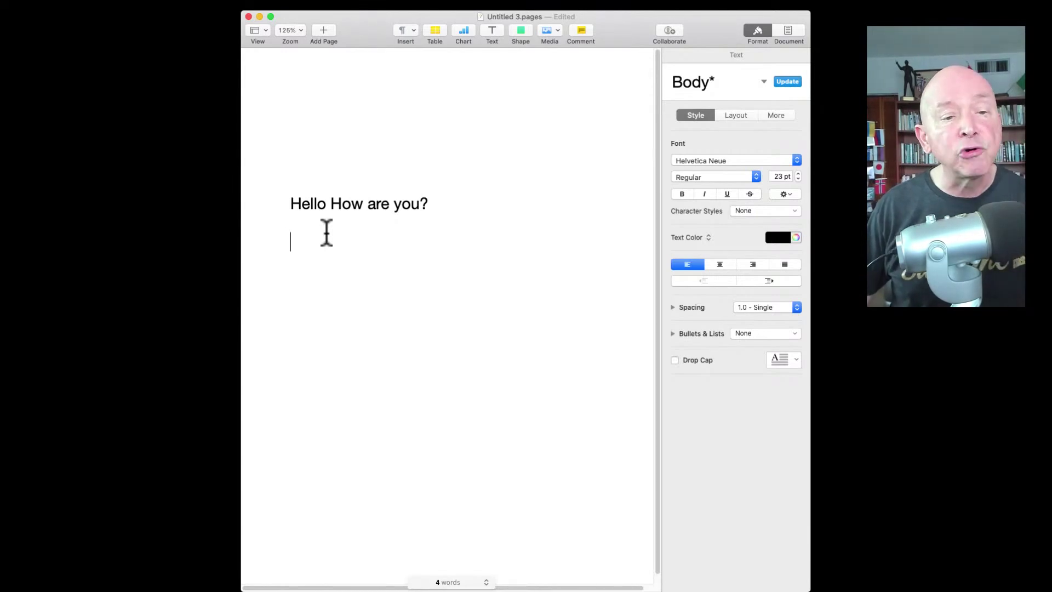
Step: Retype the Thought Of The Day paragraph and signature line, then switch to Stream Deck
text(Here's a quick Thought Of The Day. We can do far more than we think we can. We have to plan and the push. Get the right information to make the best decision, then go for it. Don't hold yourself back )
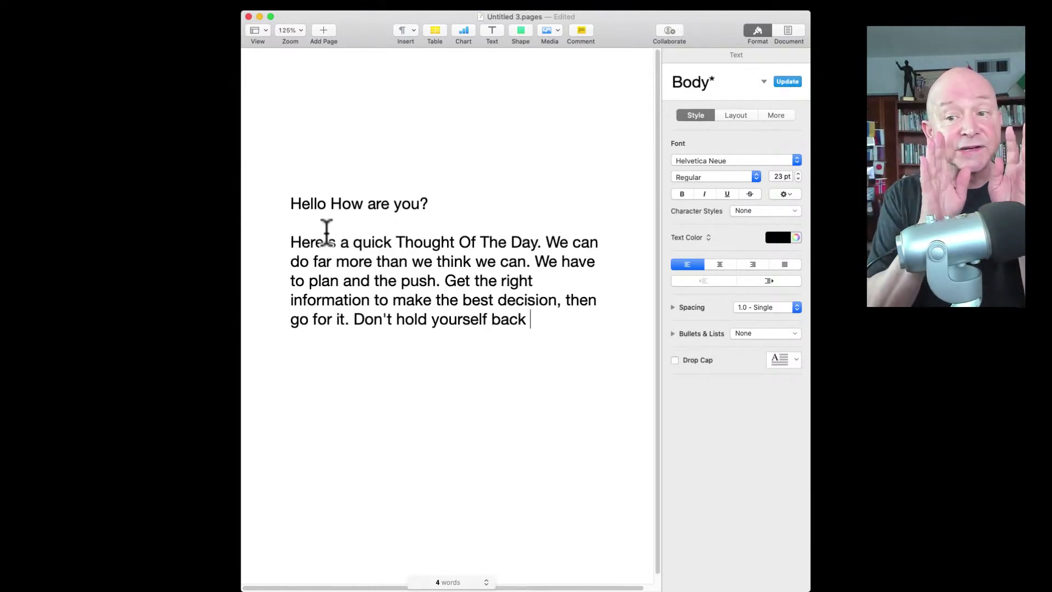
text(from doing good for you and for others.)
key(Return)
key(Return)
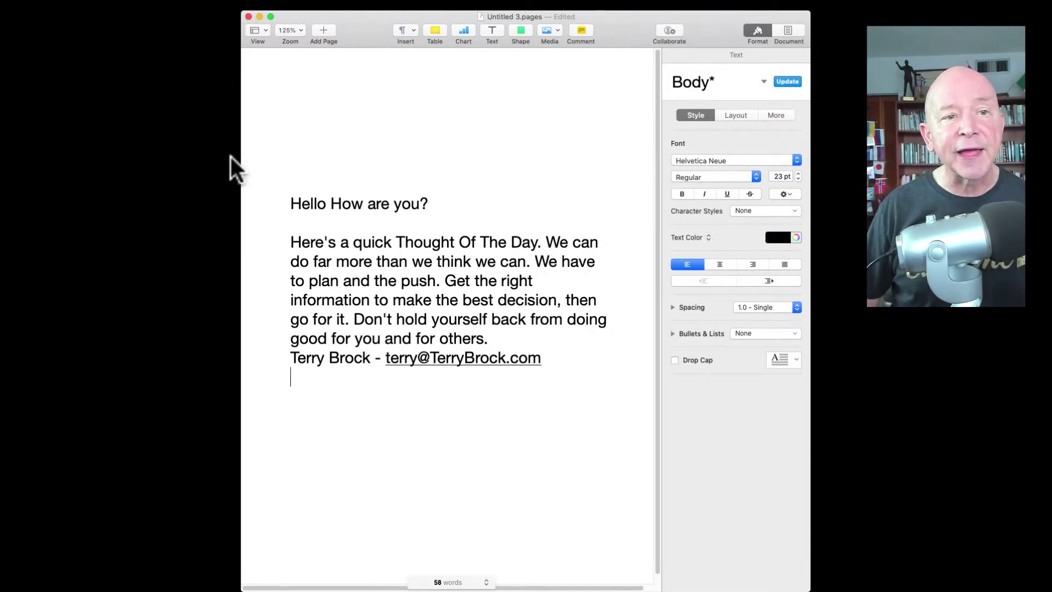
key(super+Tab)
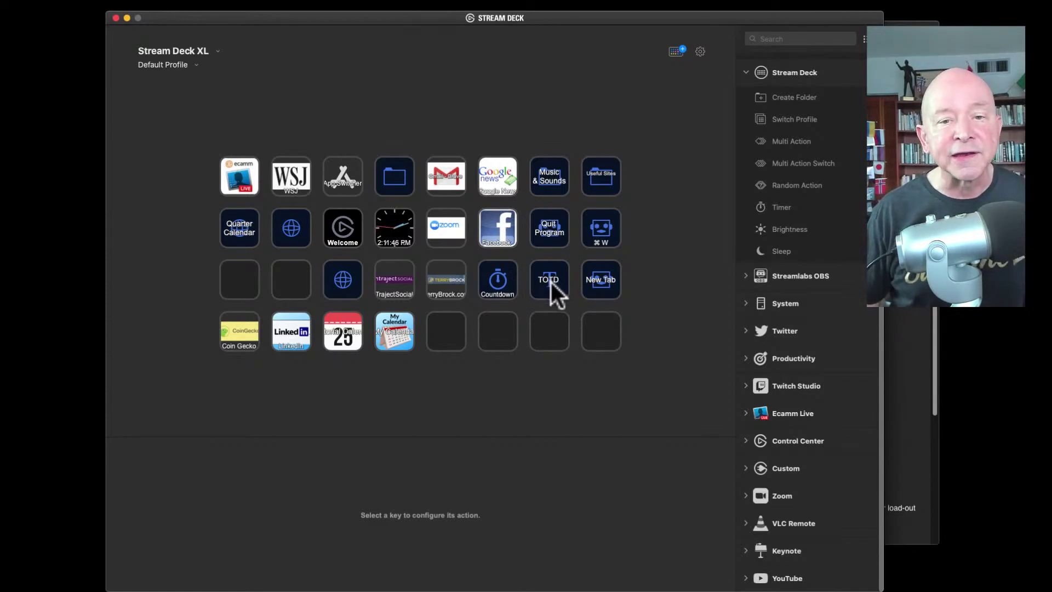
Step: Inspect the TOTD key's System: Text action, then the New Tab key's ⌘T hotkey settings
click(554, 287)
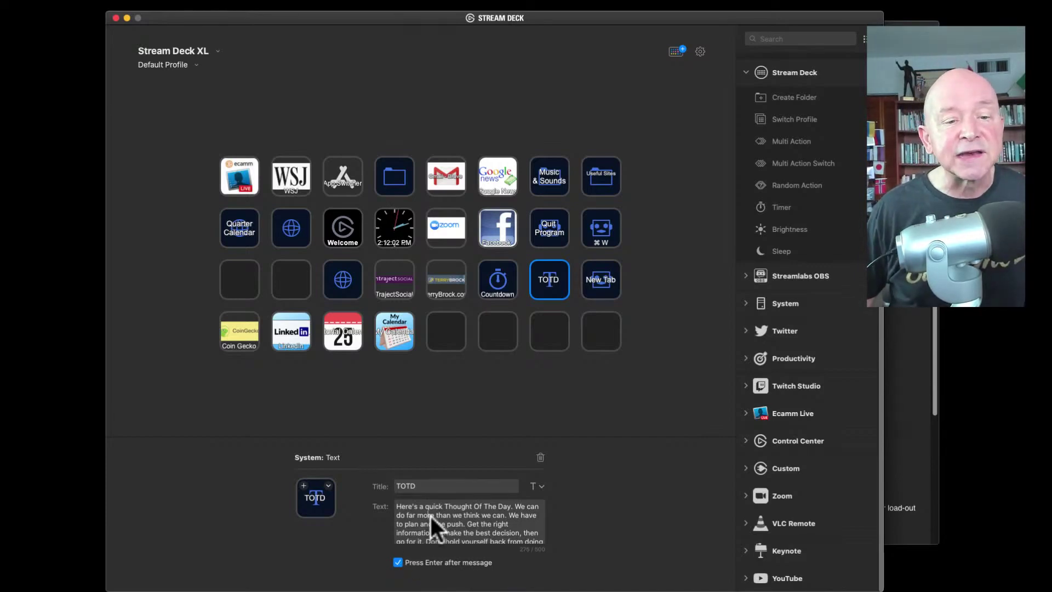
click(594, 281)
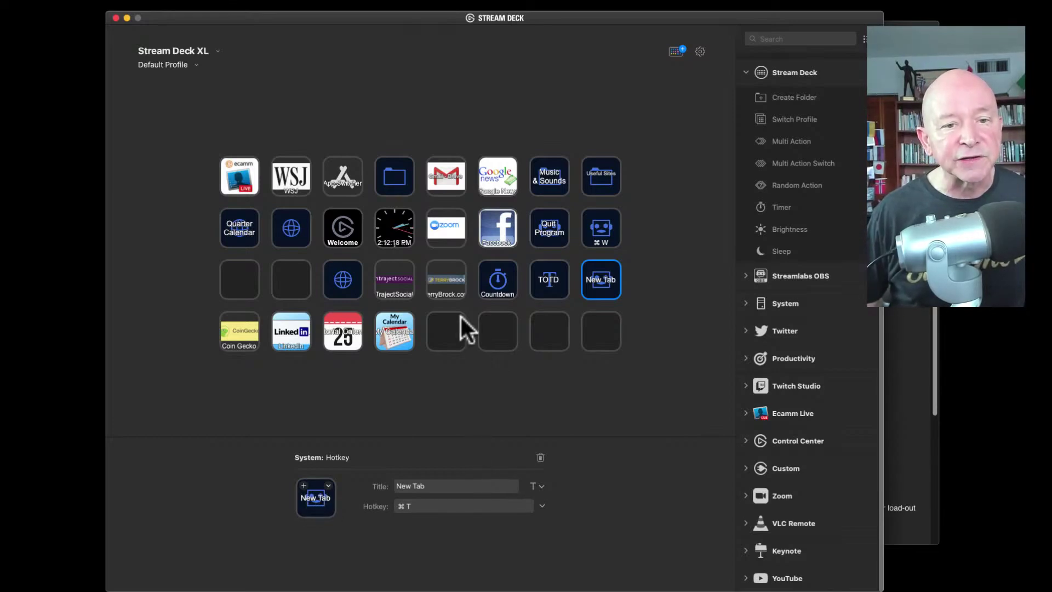
Step: Show the personal website key's Website settings, opening and closing its title format dropdown twice
click(443, 281)
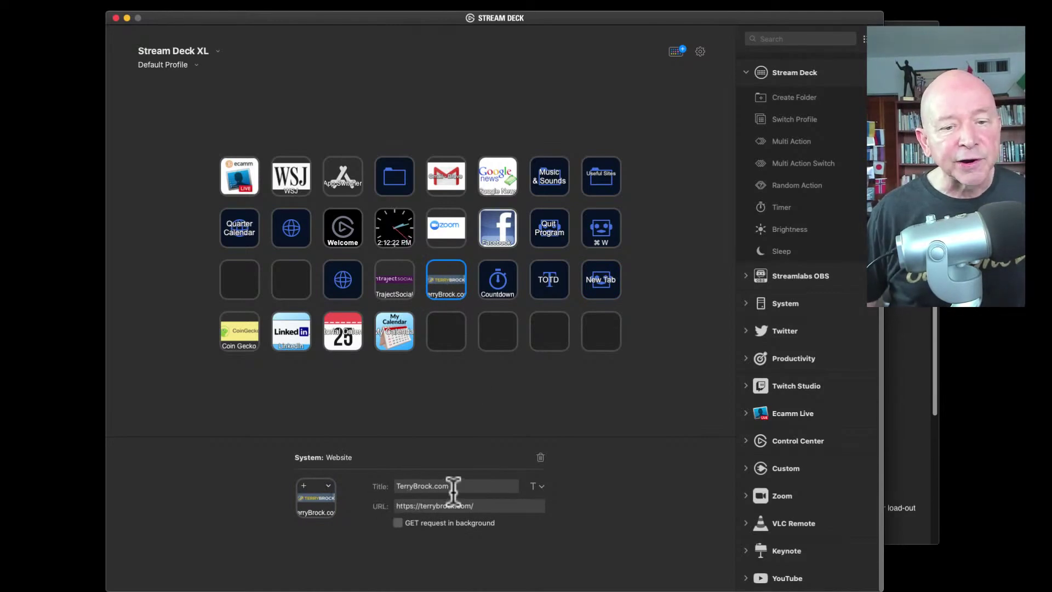
click(541, 486)
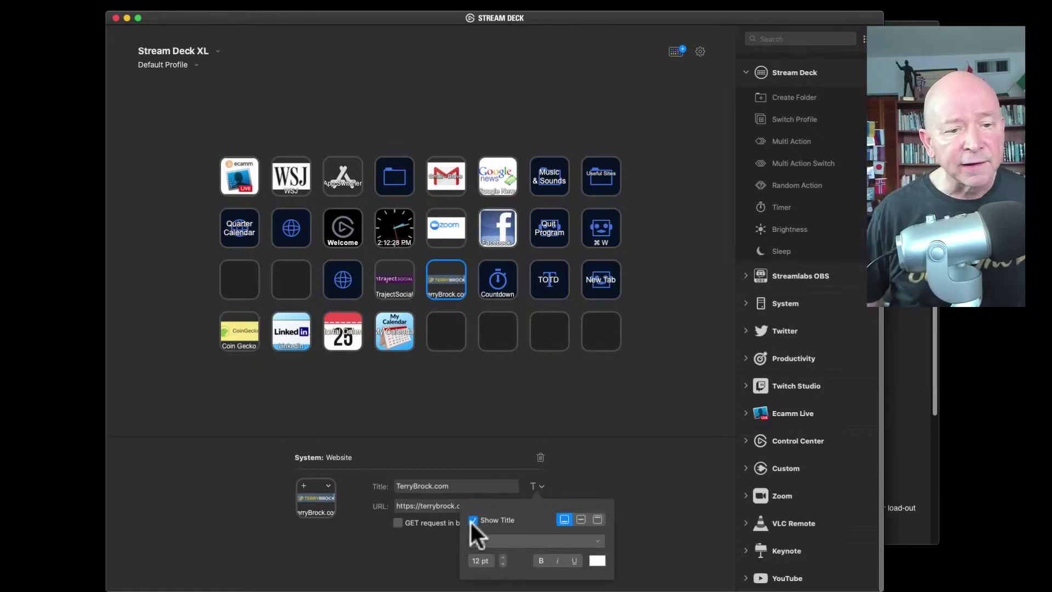
click(540, 487)
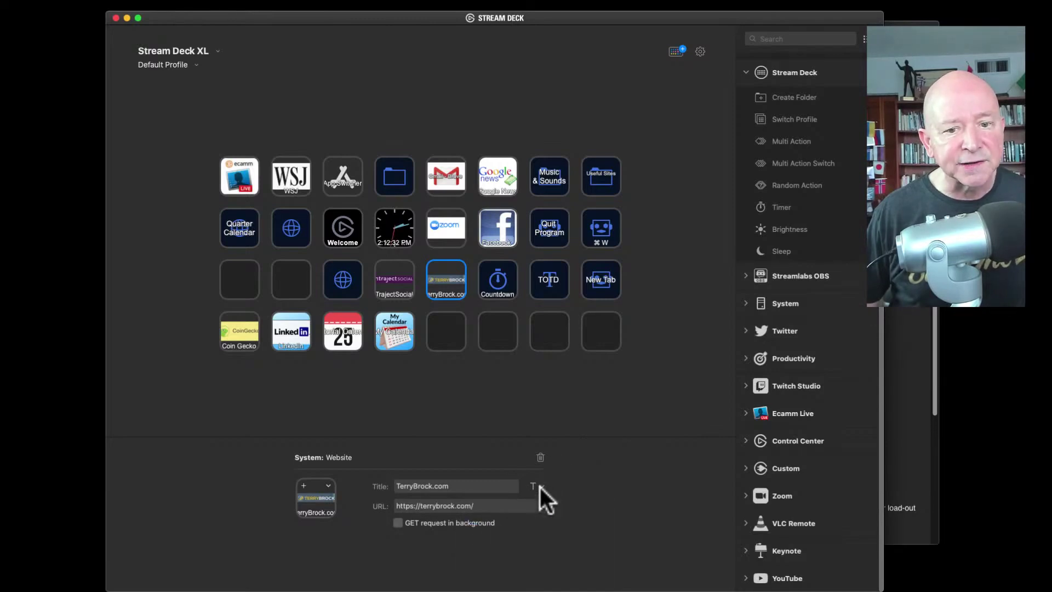
click(540, 487)
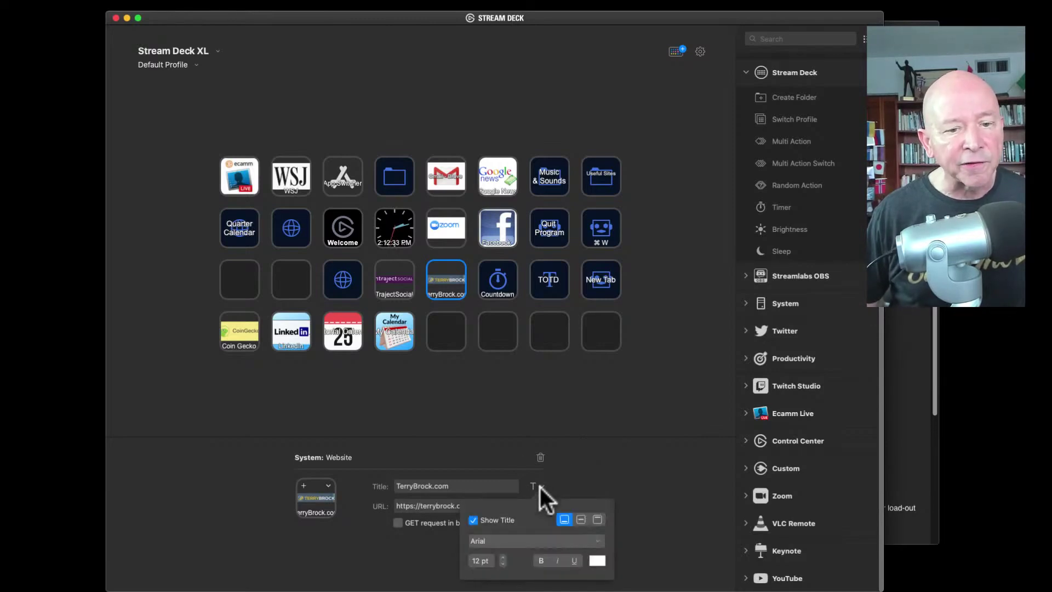
click(461, 455)
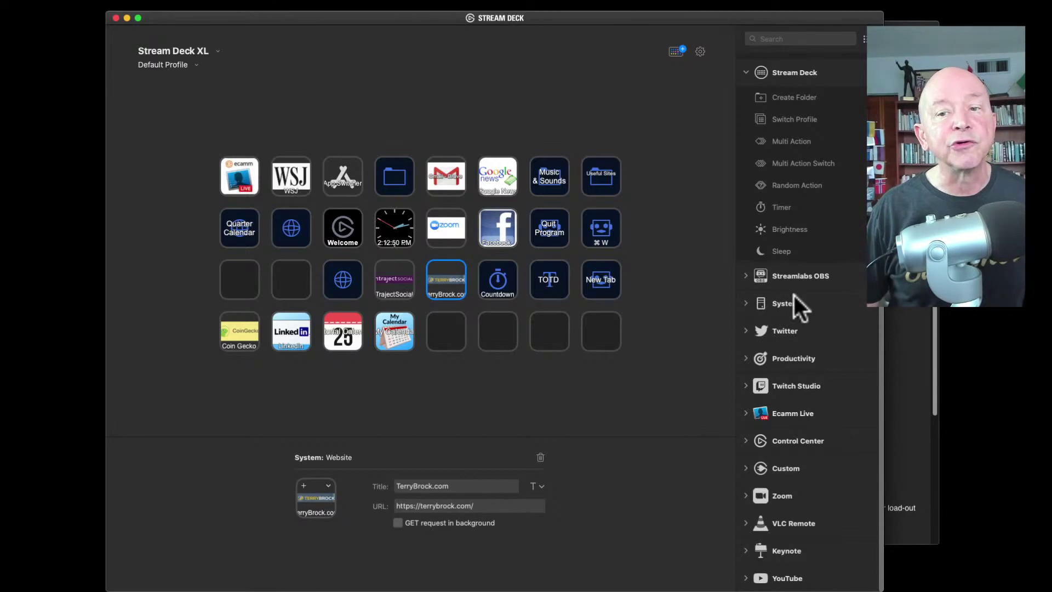
click(744, 275)
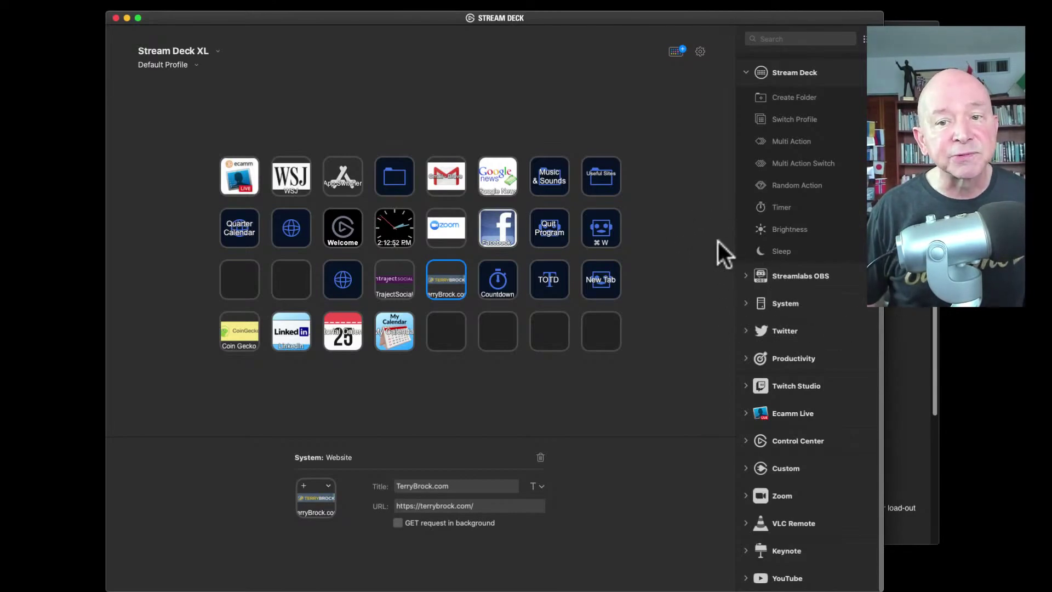
click(729, 248)
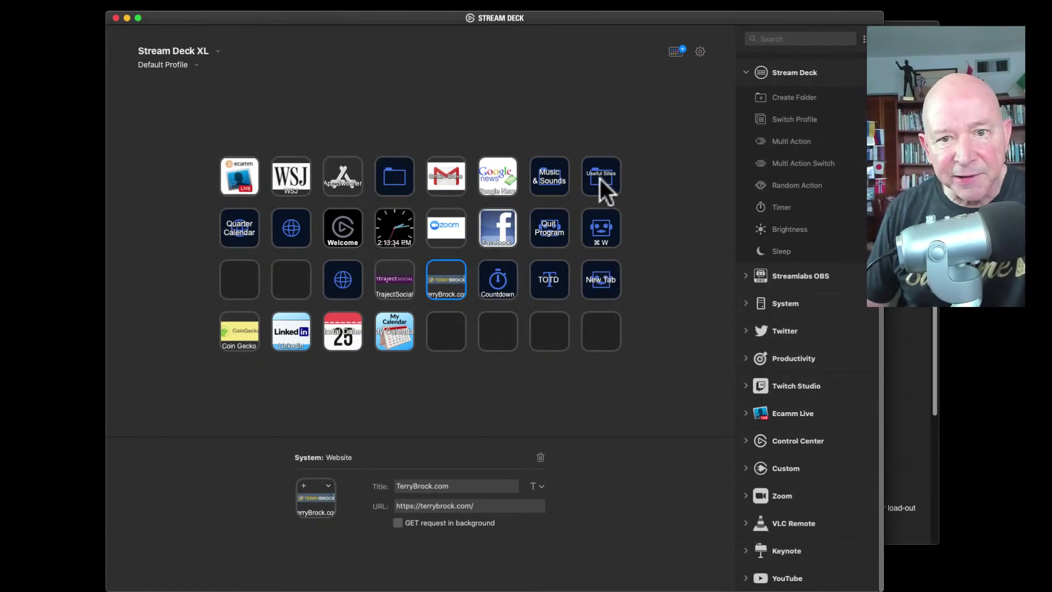
Step: Open the Music & Sounds folder to reveal keys like Upbeat, Crowd cheers, Heartbeat and Glass Break
click(547, 175)
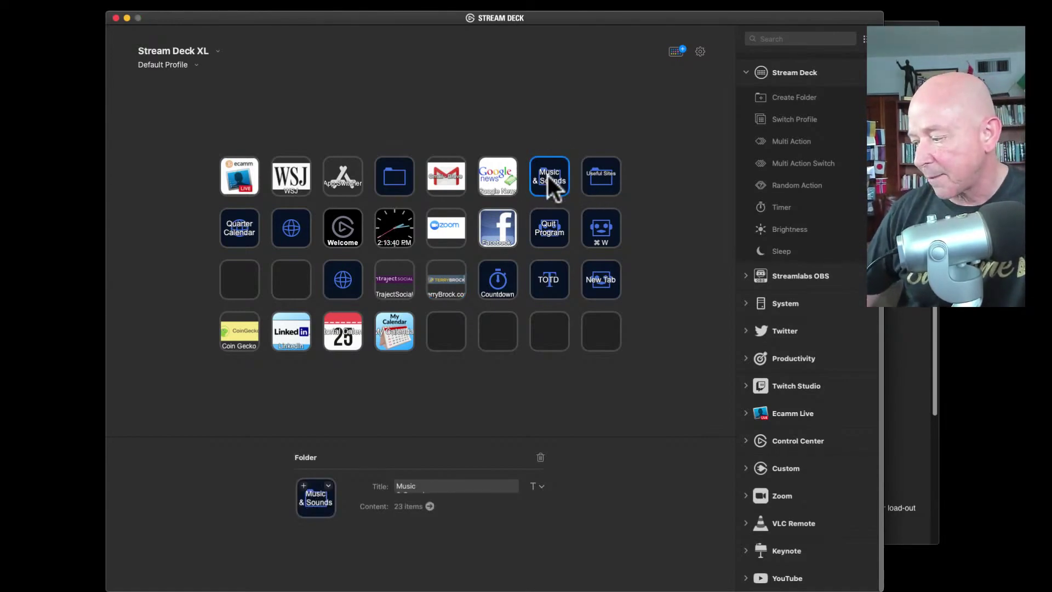
double_click(547, 175)
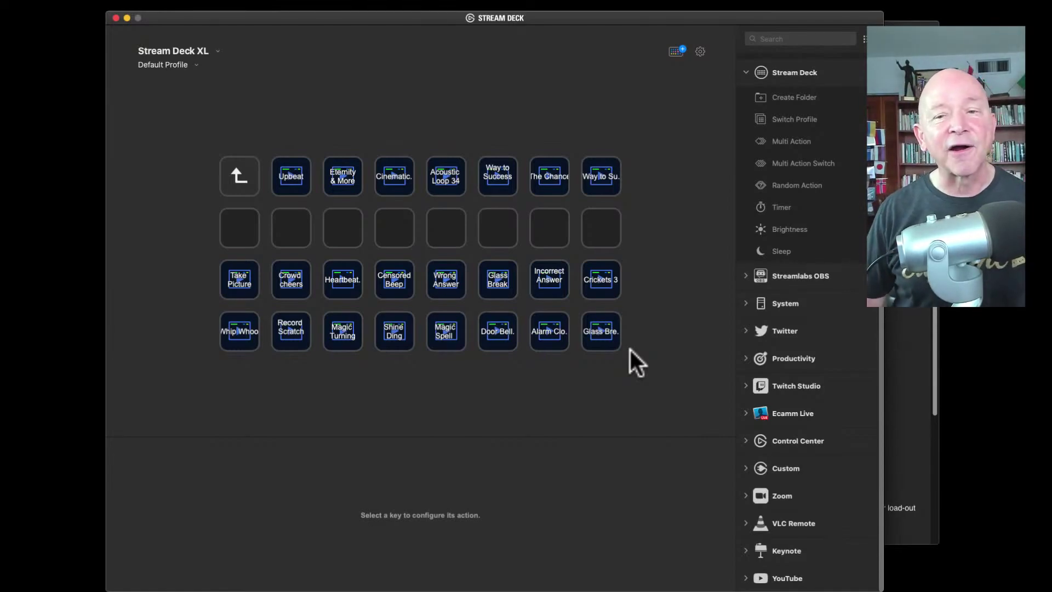
click(752, 248)
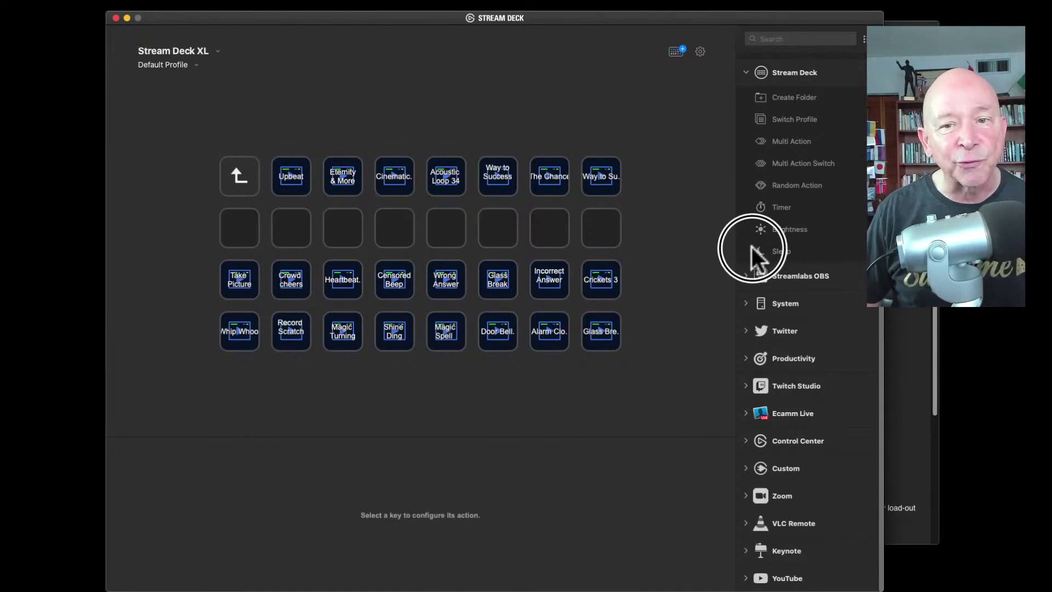